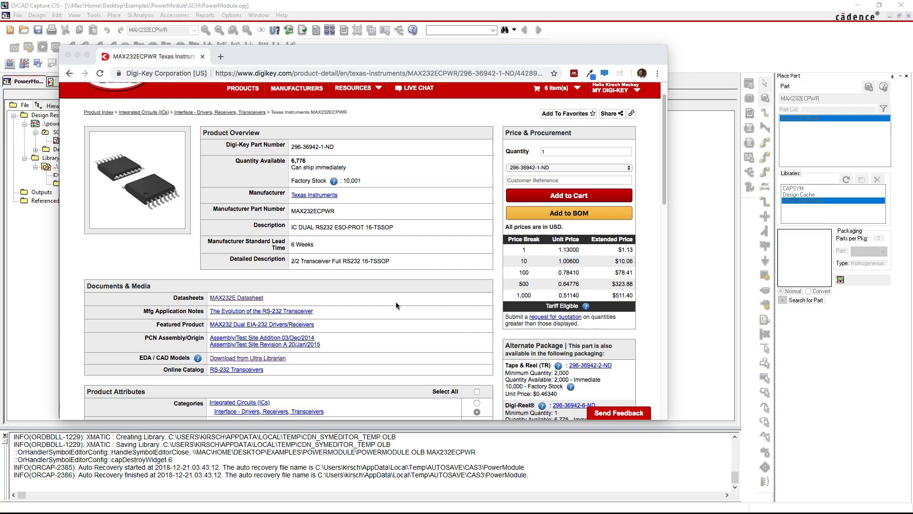
- Bring the browser forward and open the account options on the Digi-Key page
scroll(393, 304, "up", 1)
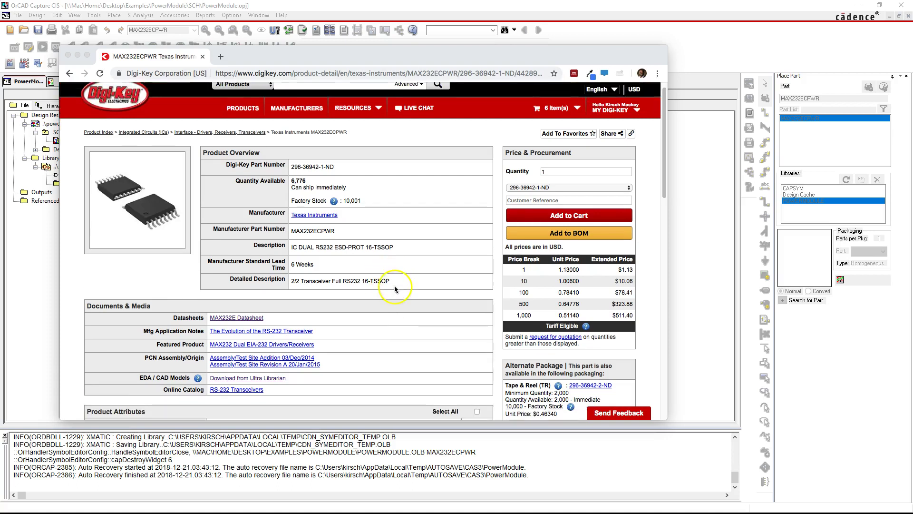
left_click(274, 379)
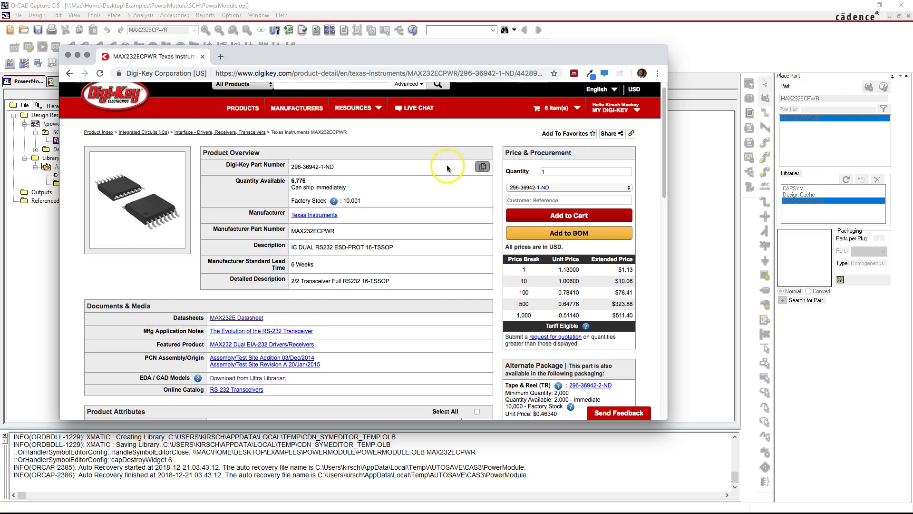
scroll(428, 134, "up", 1)
left_click(278, 76)
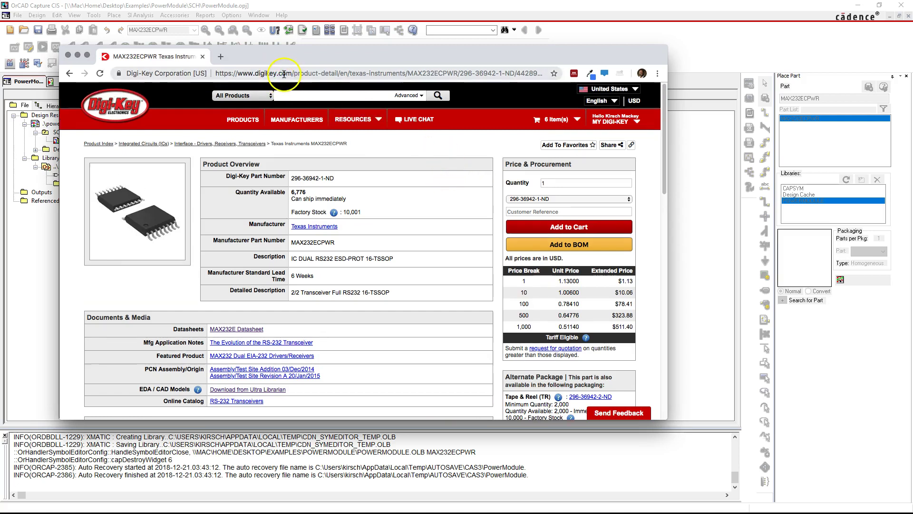
left_click(640, 124)
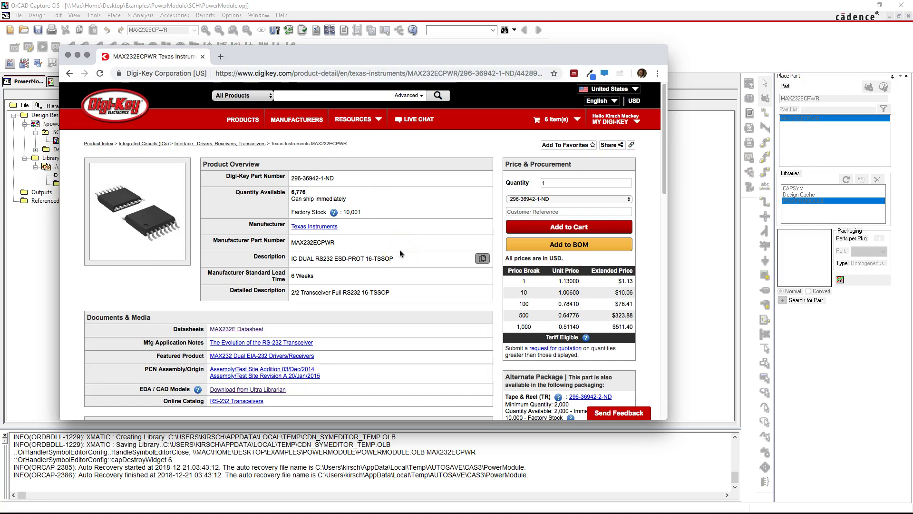
scroll(400, 249, "down", 3)
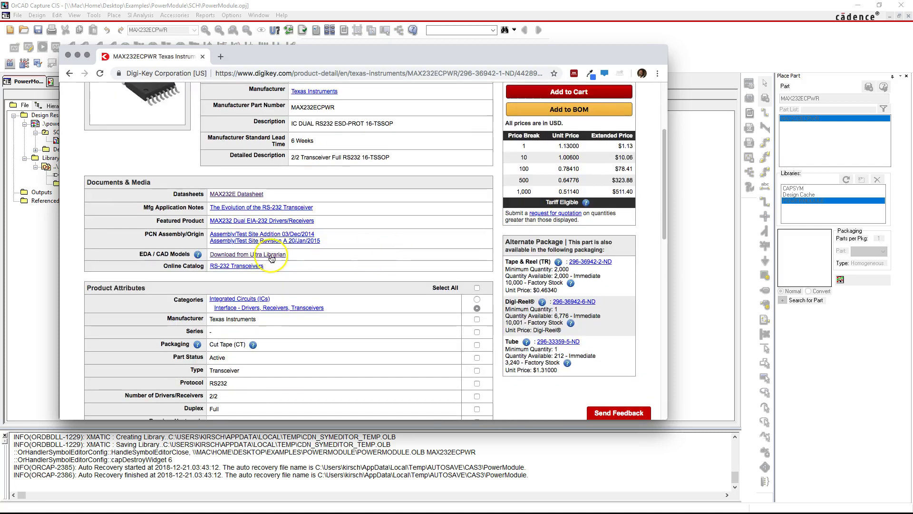
- Open MAX232ECPWR on Ultra Librarian, browse its symbol and PW16 footprint previews, and orbit the 3D model
left_click(260, 258)
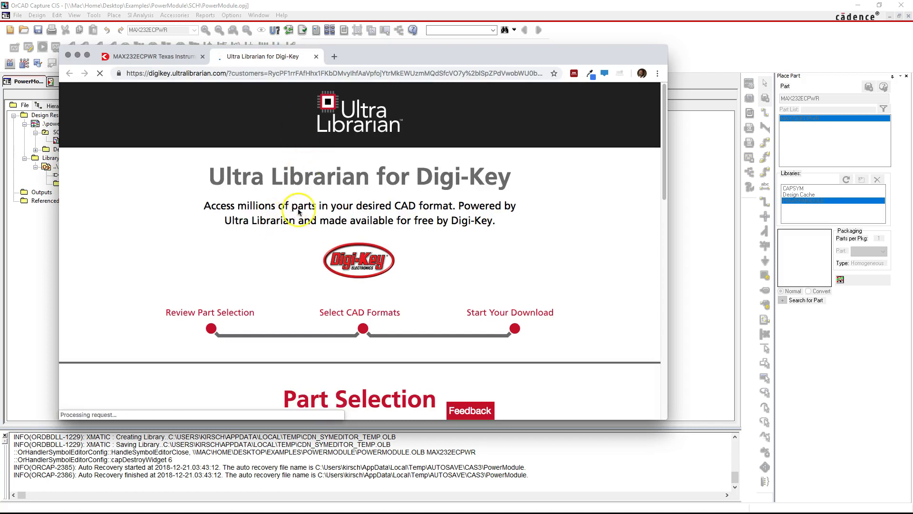
scroll(296, 211, "down", 2)
scroll(295, 209, "down", 4)
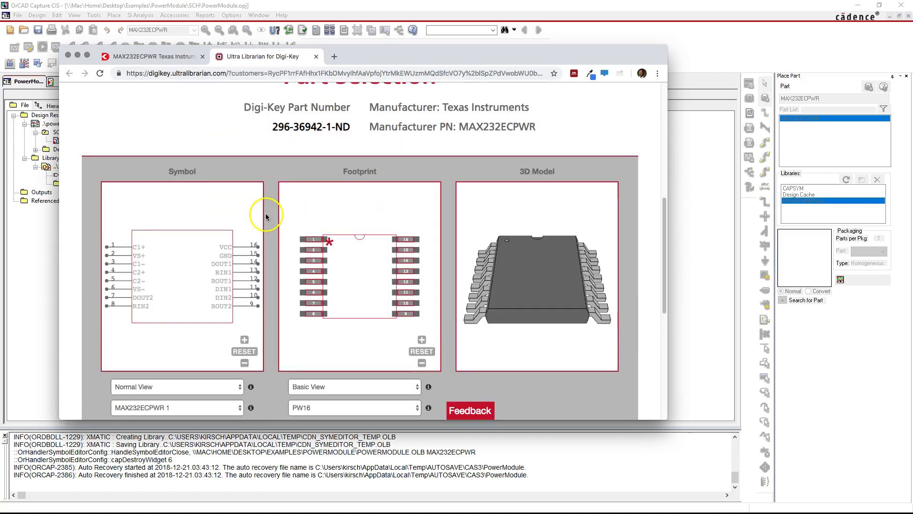
scroll(287, 212, "down", 1)
left_click(274, 204)
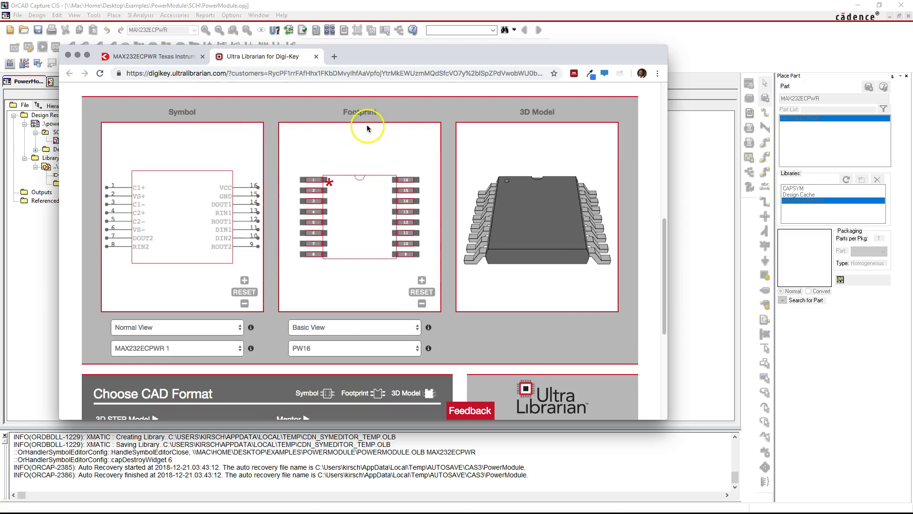
mouse_move(532, 212)
left_mouse_down()
mouse_move(534, 200)
mouse_move(534, 240)
mouse_move(550, 188)
mouse_move(536, 217)
left_mouse_up()
left_click(272, 198)
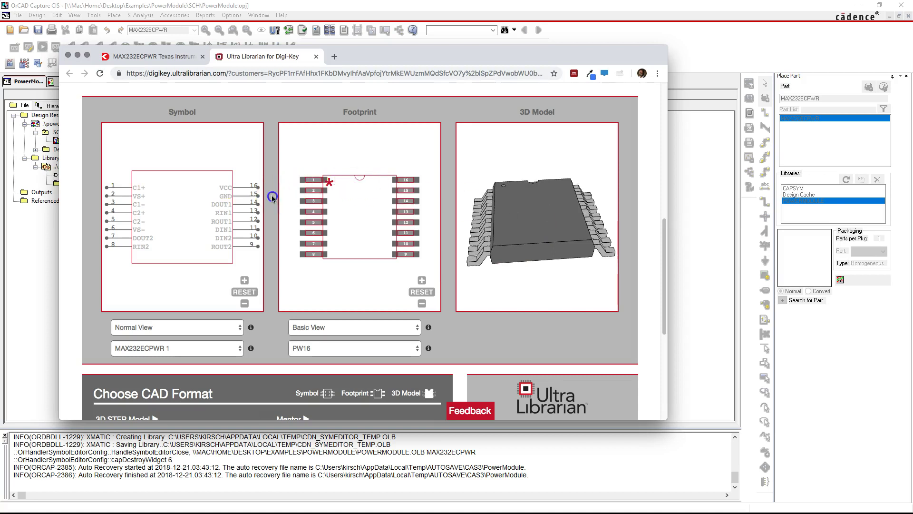
scroll(271, 220, "down", 4)
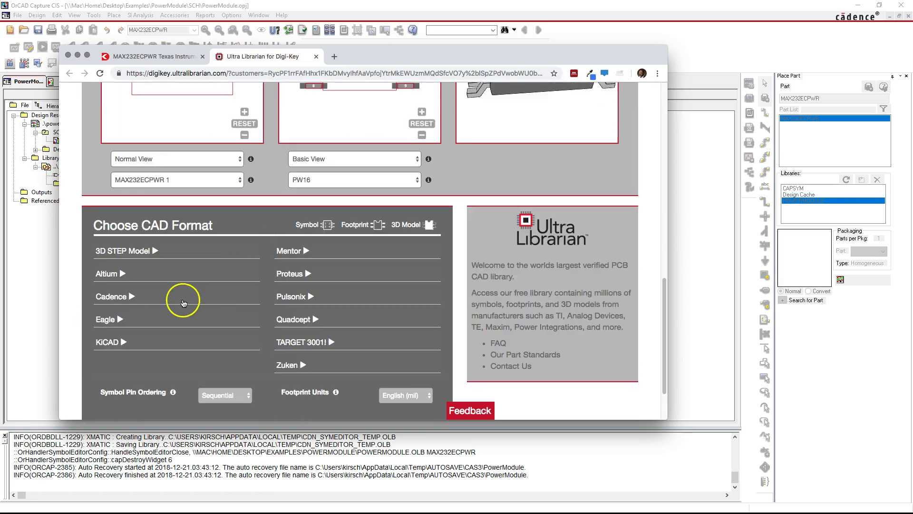
- Choose OrcadCapture v17.2+ under the Cadence CAD formats
left_click(101, 294)
scroll(124, 305, "down", 1)
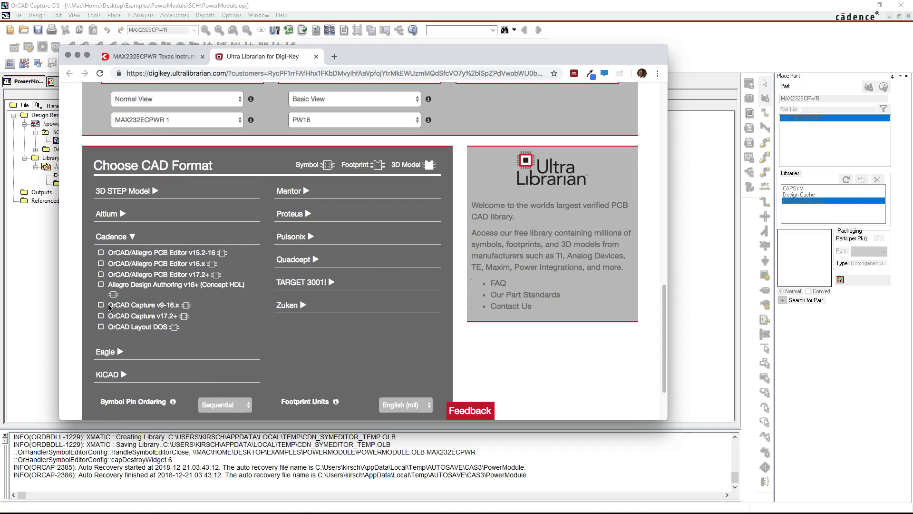
left_click(125, 315)
- Accept the licence agreement and start the MAX232ECPWR library download
scroll(165, 319, "down", 1)
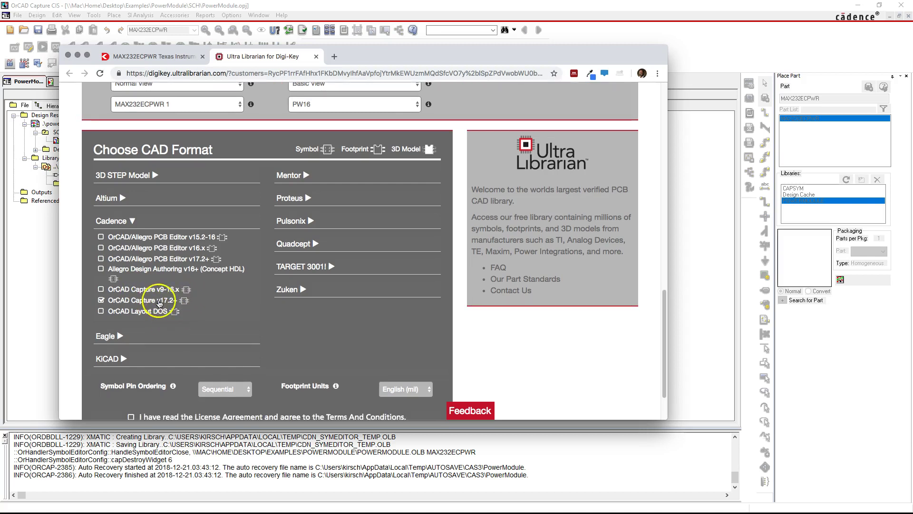
scroll(174, 313, "down", 2)
left_click(173, 391)
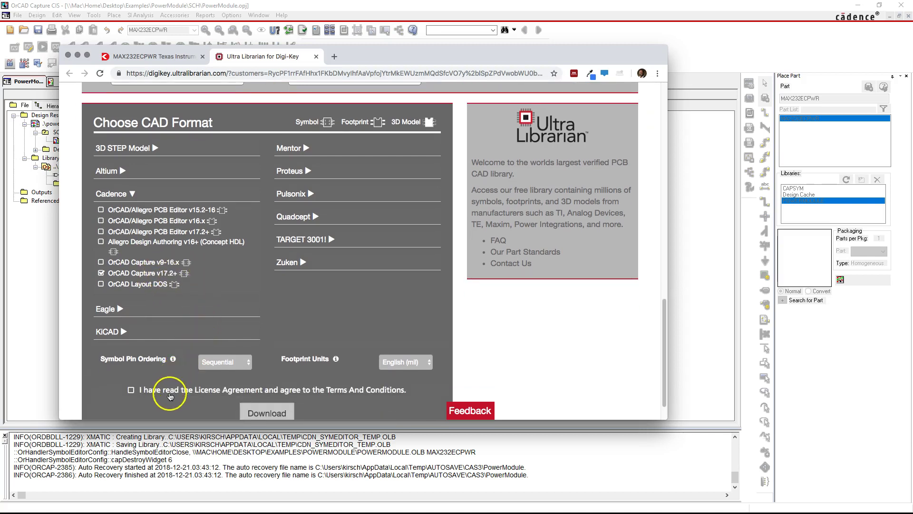
scroll(185, 364, "down", 2)
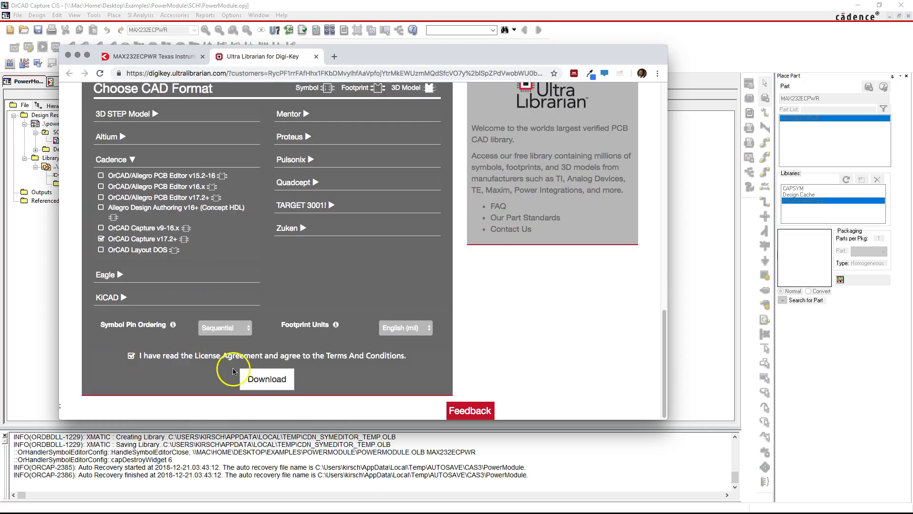
left_click(276, 380)
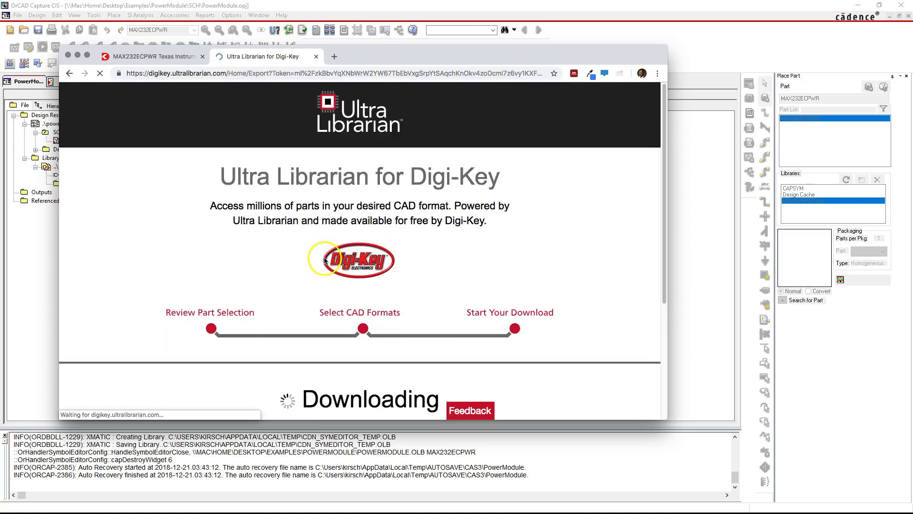
scroll(314, 257, "down", 2)
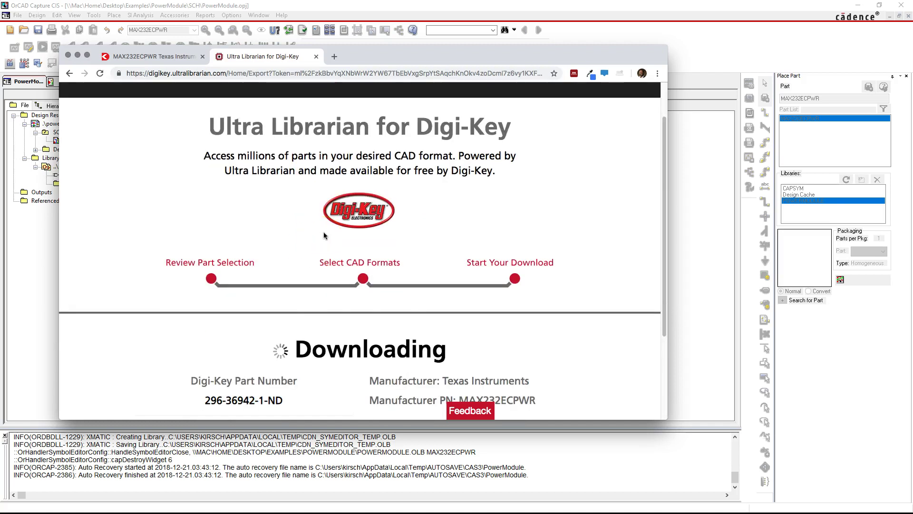
scroll(327, 245, "down", 2)
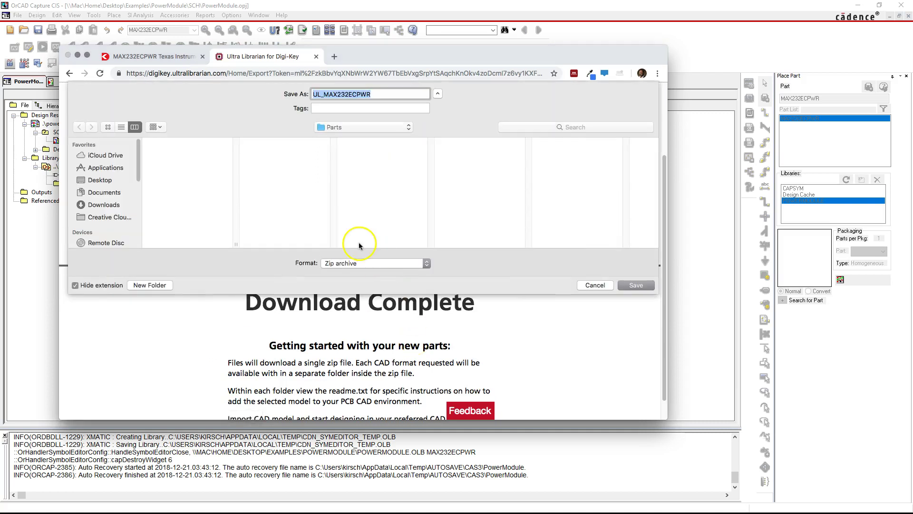
- Save the UL_MAX232ECPWR zip archive into the Parts folder inside Examples
left_click(342, 129)
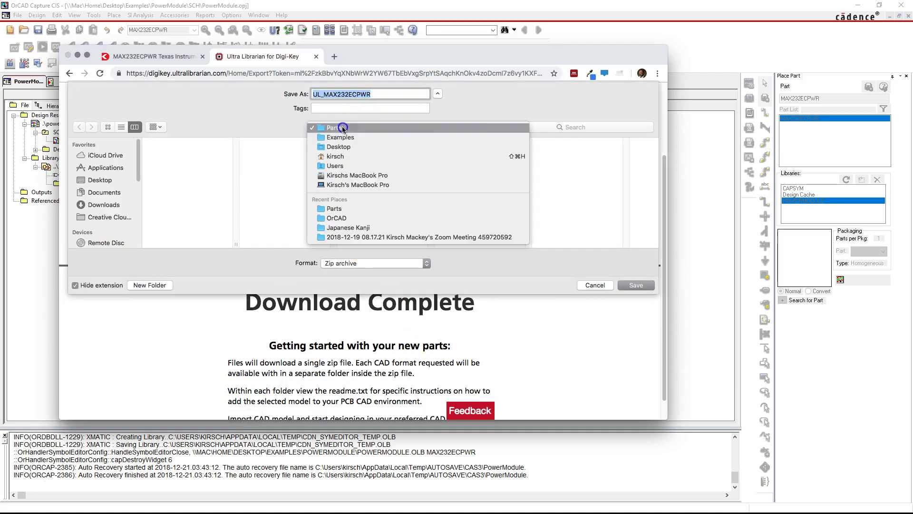
left_click(364, 138)
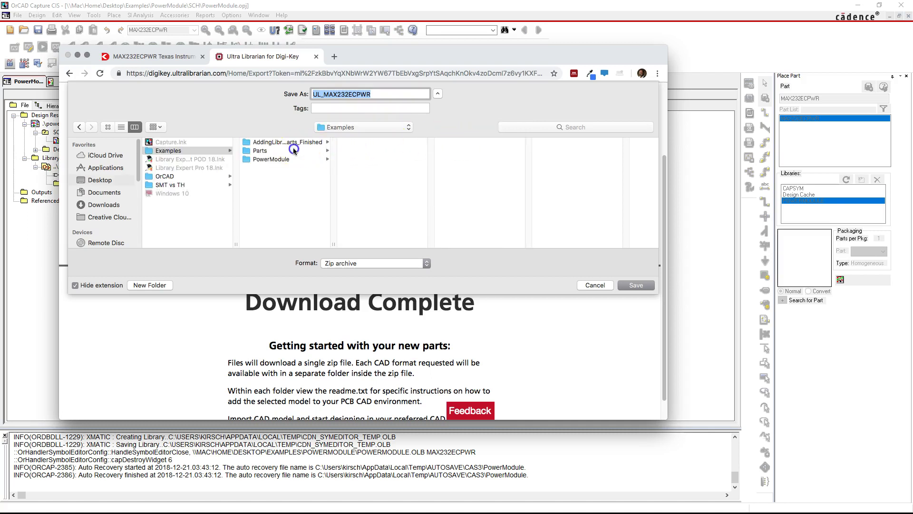
left_click(292, 150)
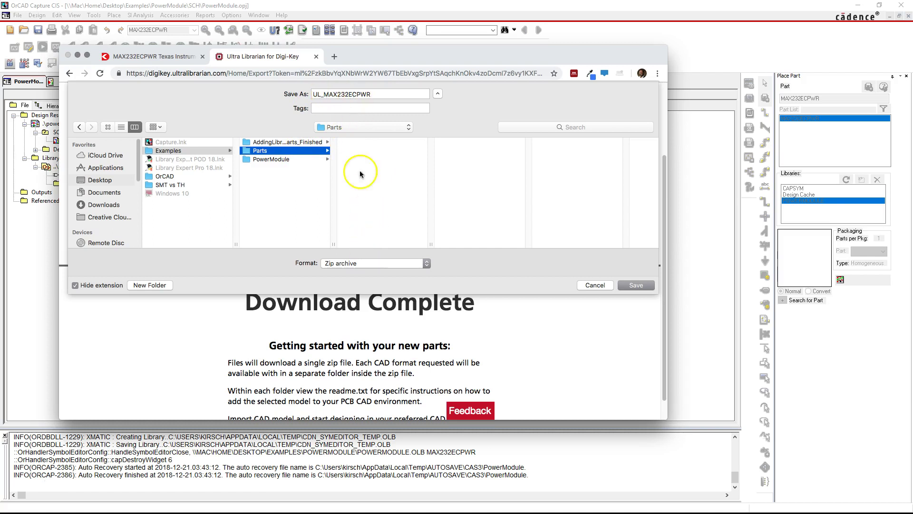
left_click(339, 95)
left_click_drag(338, 95, 369, 95)
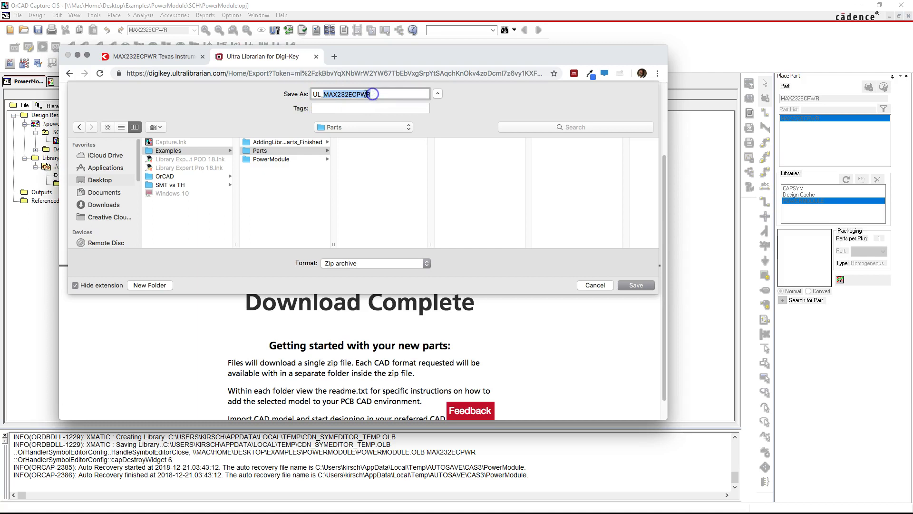
left_click(636, 286)
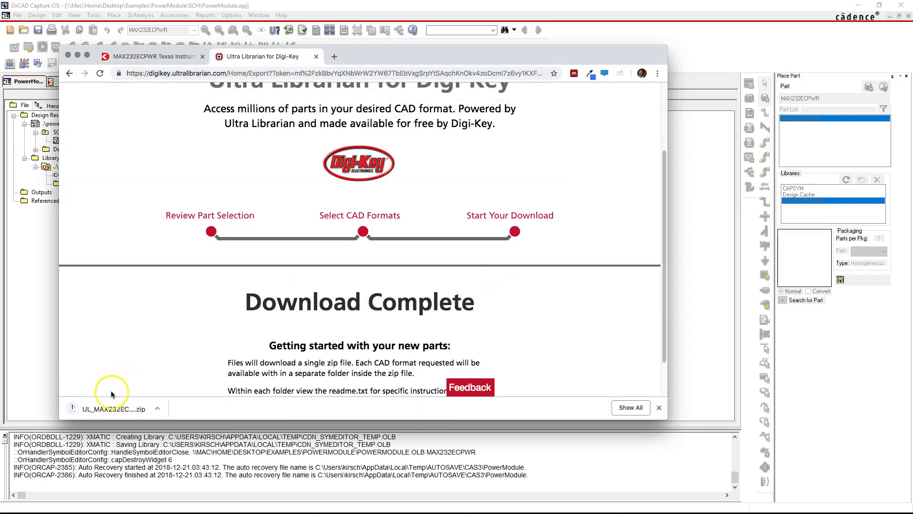
- Unzip the archive, enlarge the Finder window, and select OrcadCaptureXML.xml in the OrcadCaptureXML folder
left_click(106, 409)
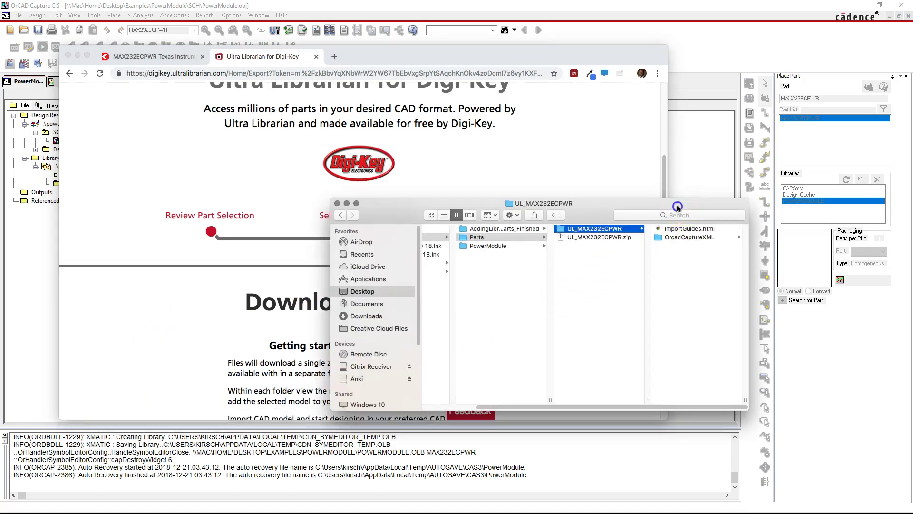
left_click_drag(679, 203, 412, 204)
left_click_drag(481, 403, 550, 431)
left_click(493, 239)
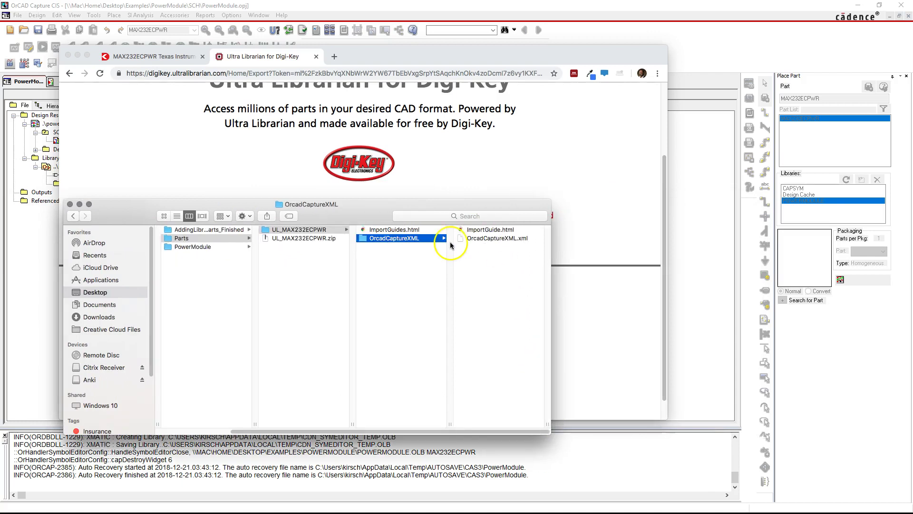
left_click(476, 238)
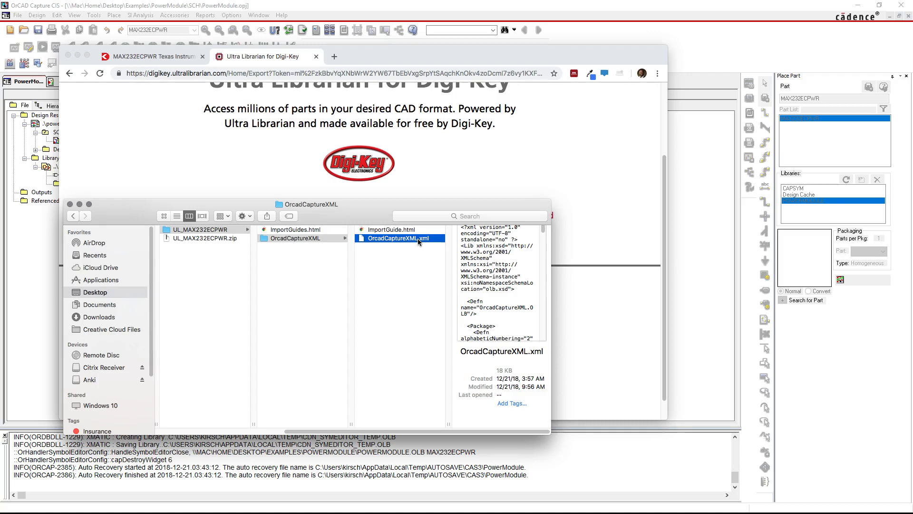
left_click(430, 239)
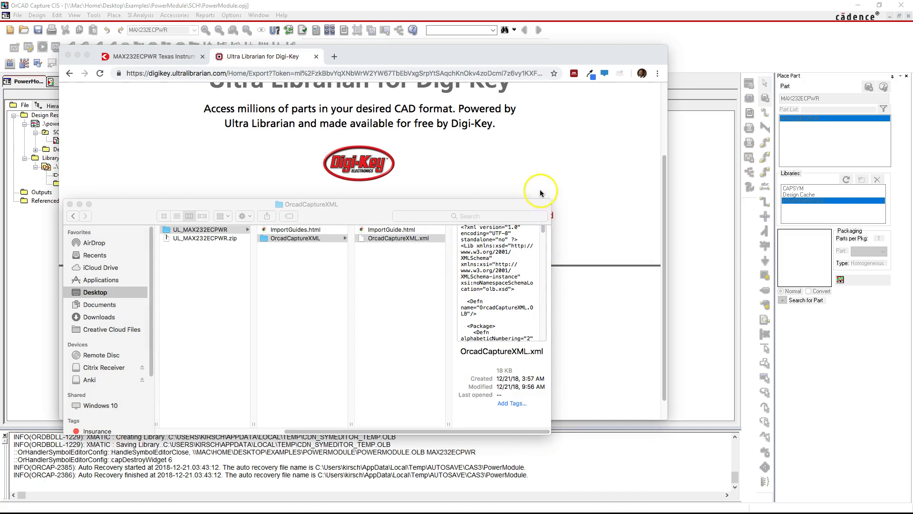
- Return to the MAX232ECPWR Digi-Key page, then bring the Finder window with OrcadCaptureXML.xml forward
left_click(600, 209)
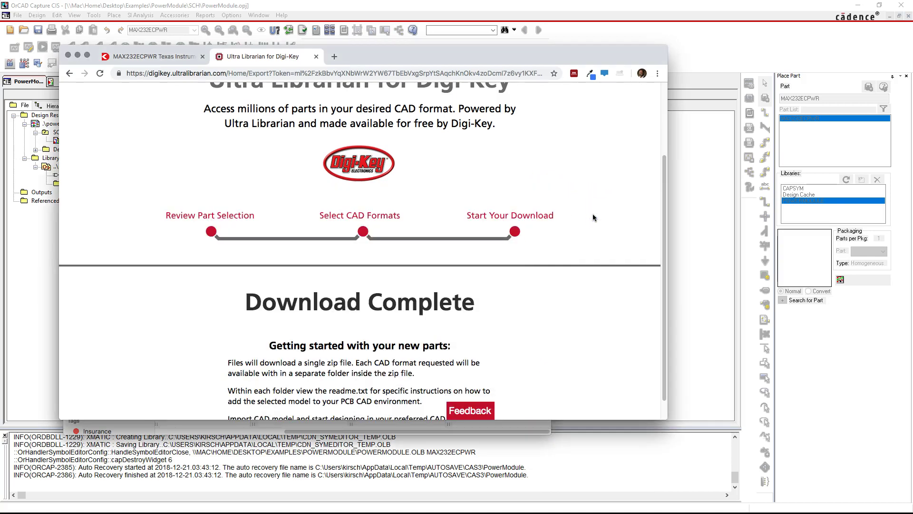
scroll(590, 256, "up", 2)
left_click(171, 53)
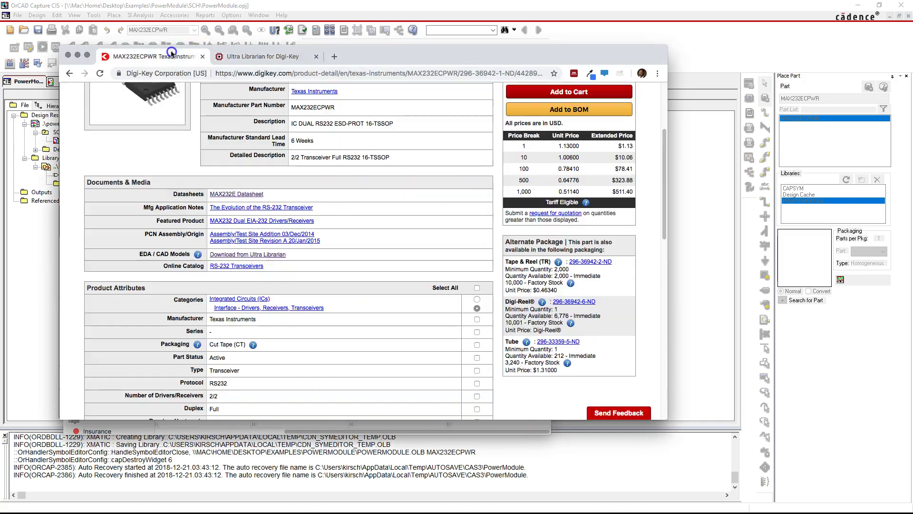
scroll(398, 224, "up", 3)
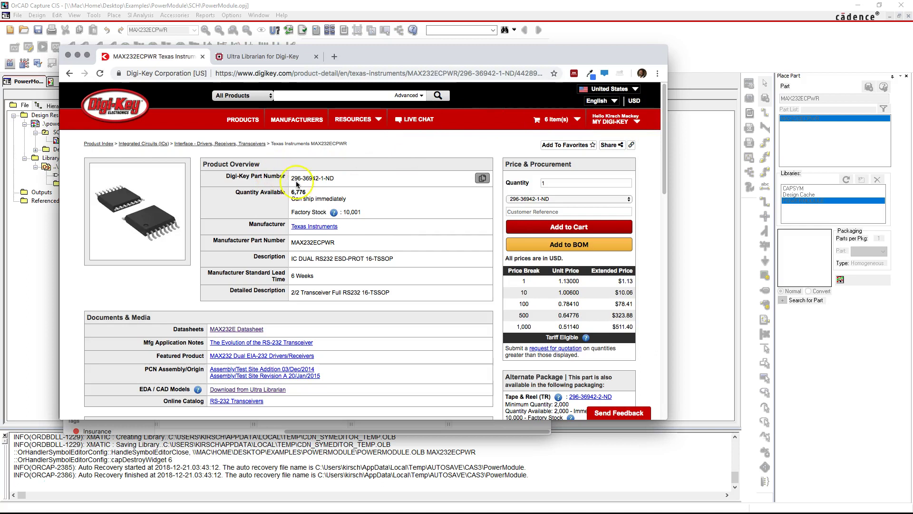
scroll(342, 209, "down", 1)
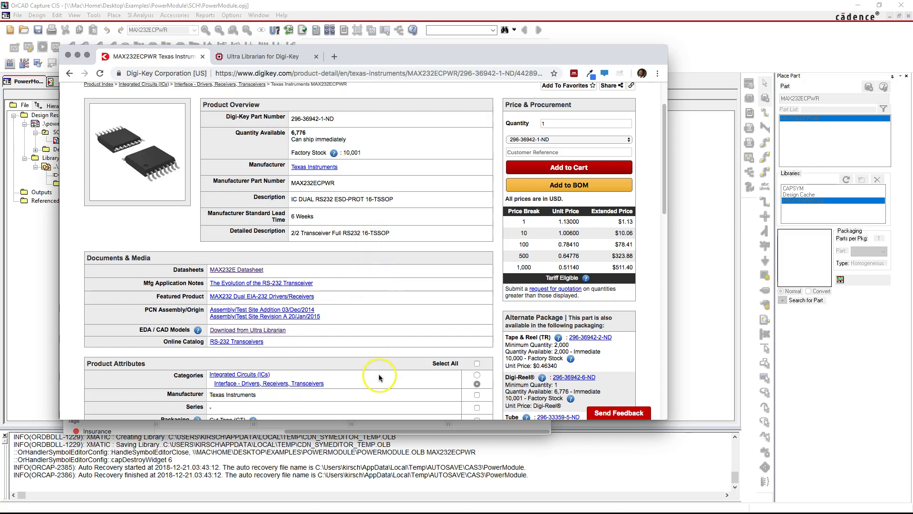
left_click(381, 428)
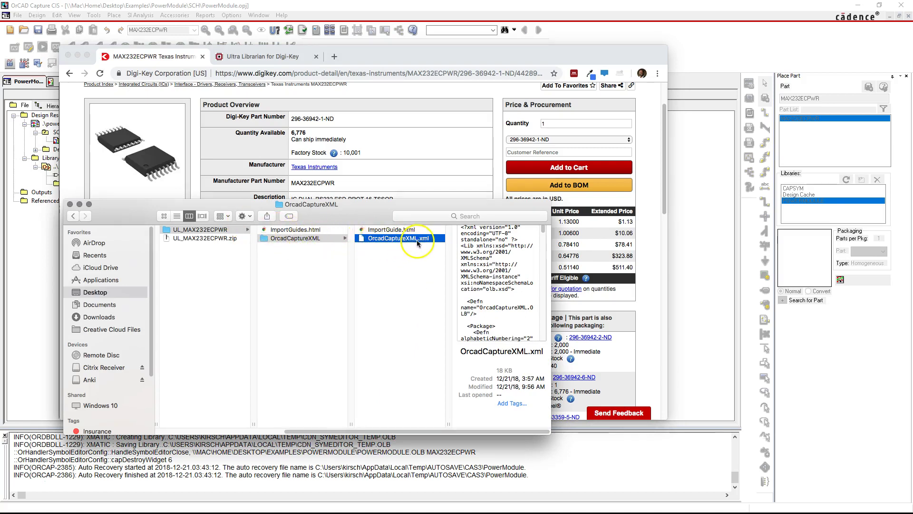
left_click(434, 242)
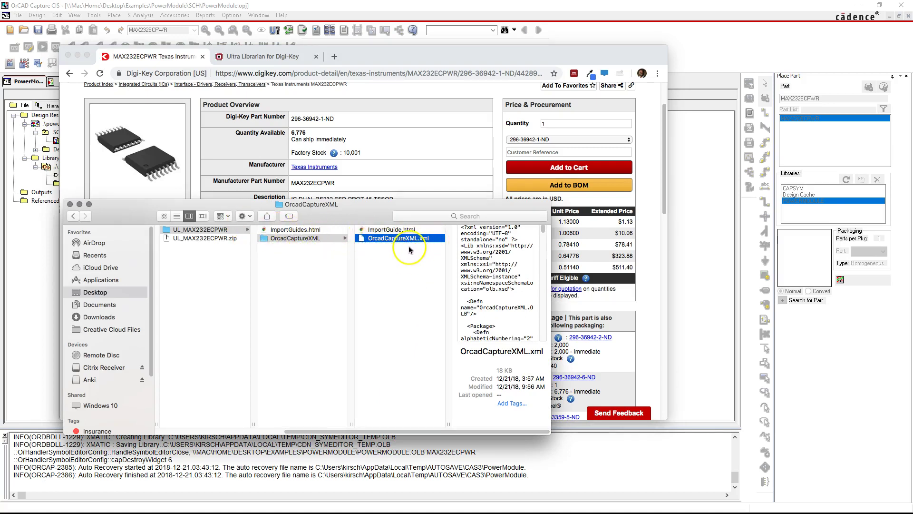